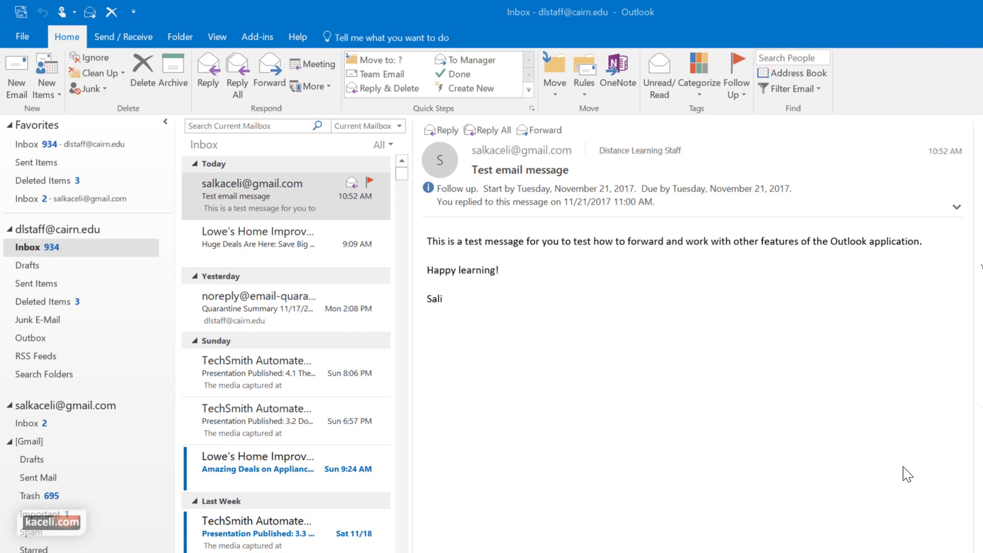
Select the college account's Inbox and activate the Search Current Mailbox box
click(28, 248)
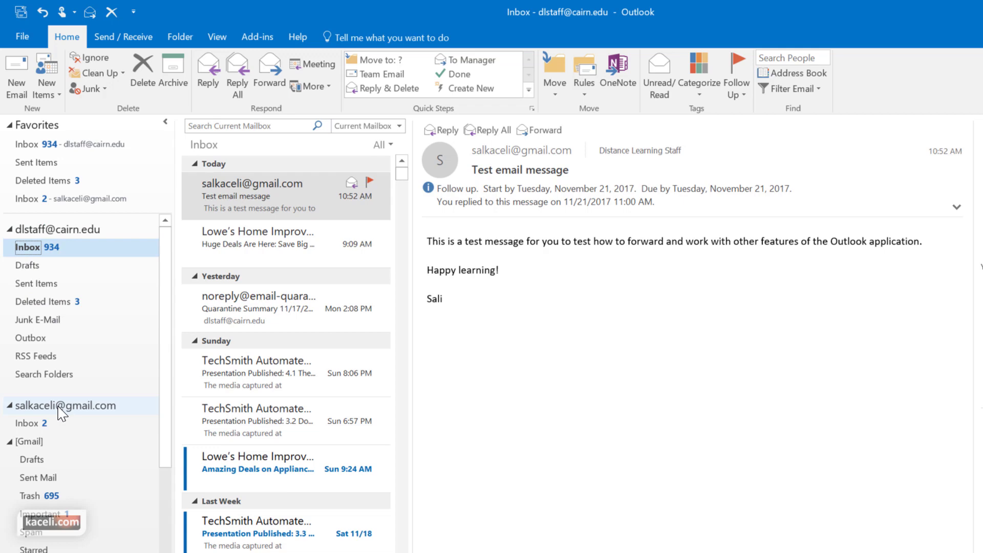
click(224, 128)
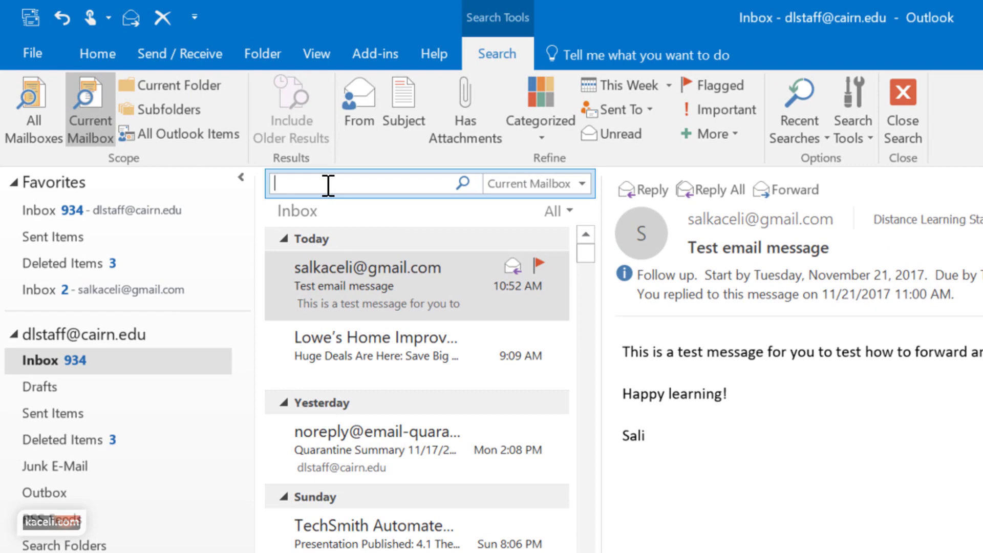
click(584, 184)
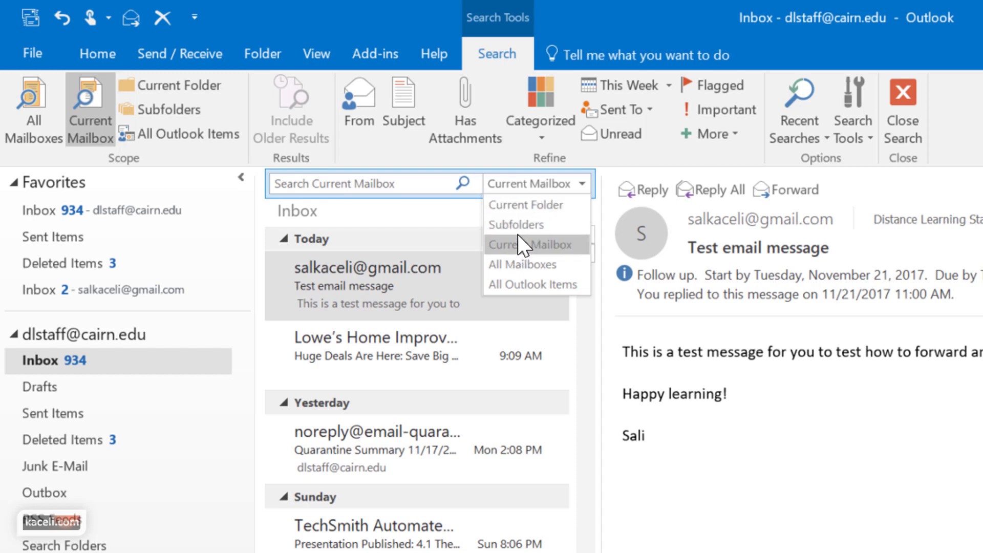
click(354, 187)
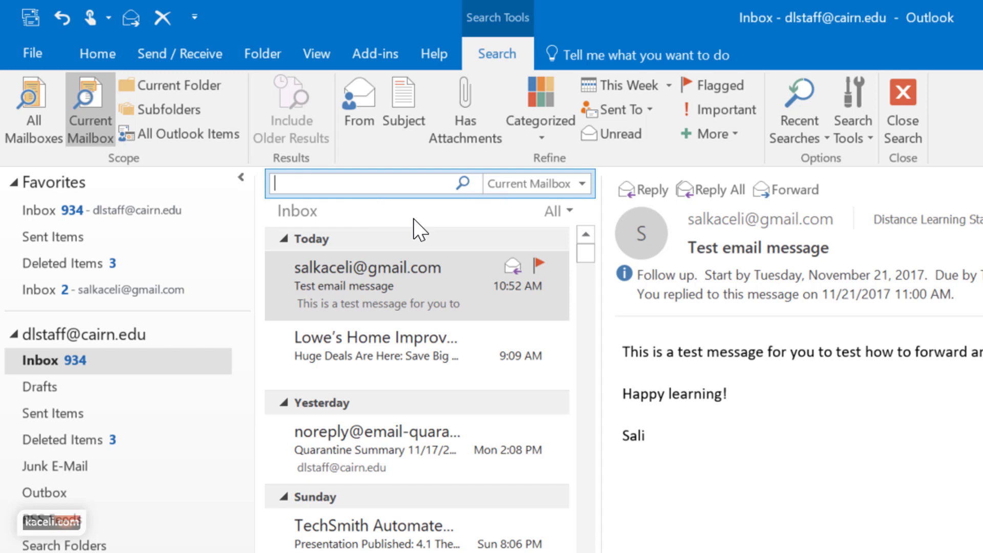
Search the mailbox for 'lowes' and scroll through the matching messages
text(lowes)
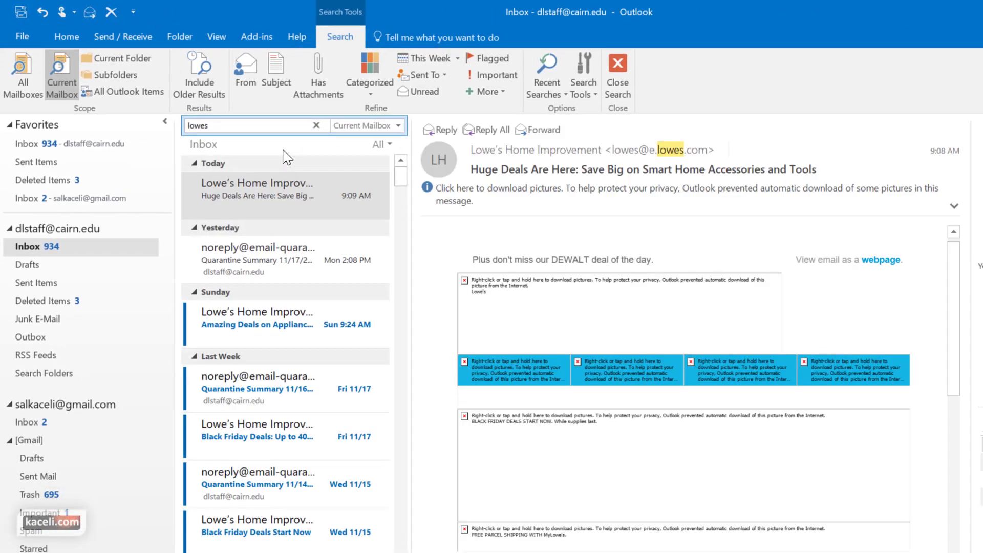
scroll(346, 302, down, 10)
scroll(307, 348, down, 1)
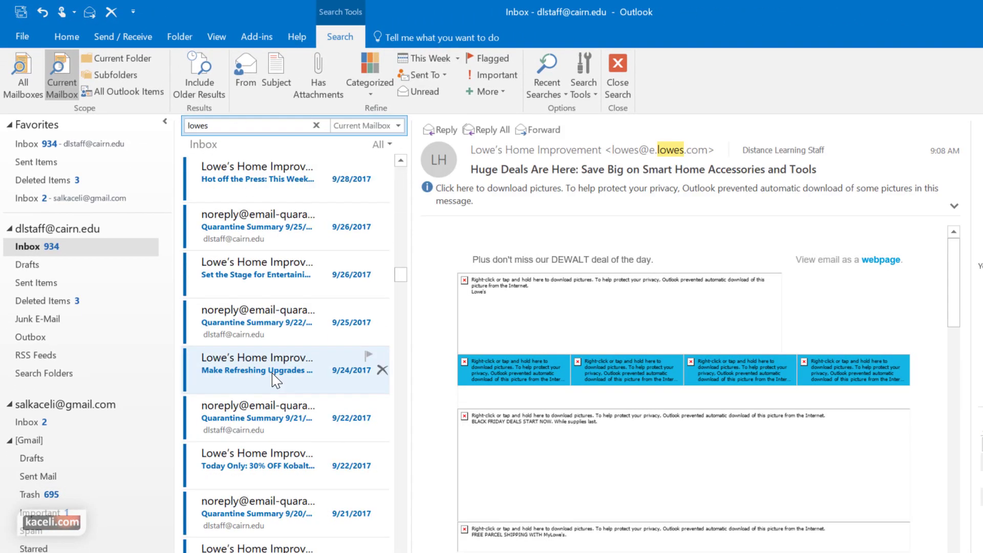
scroll(272, 384, down, 1)
scroll(273, 384, down, 2)
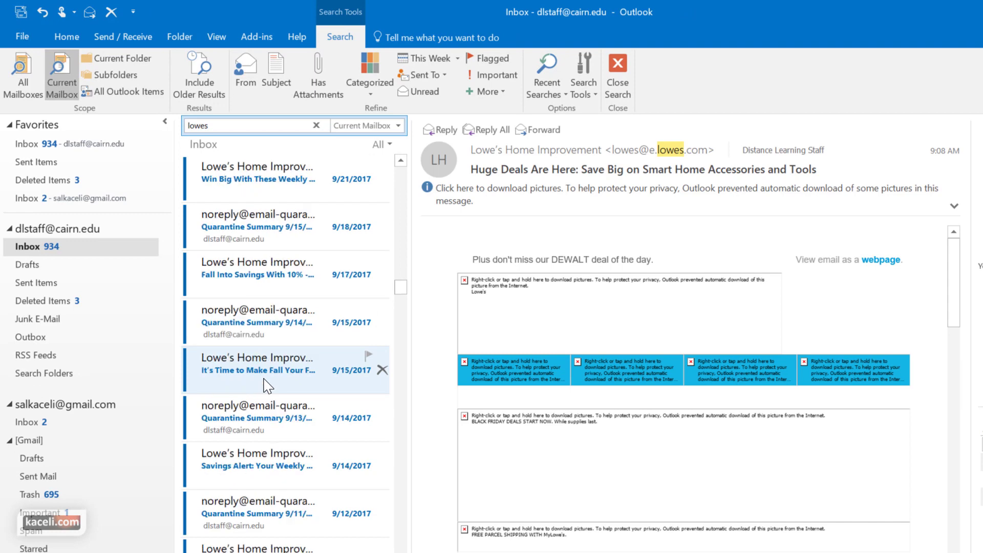
Replace the query with 'report' and browse the Sales report matches
click(218, 125)
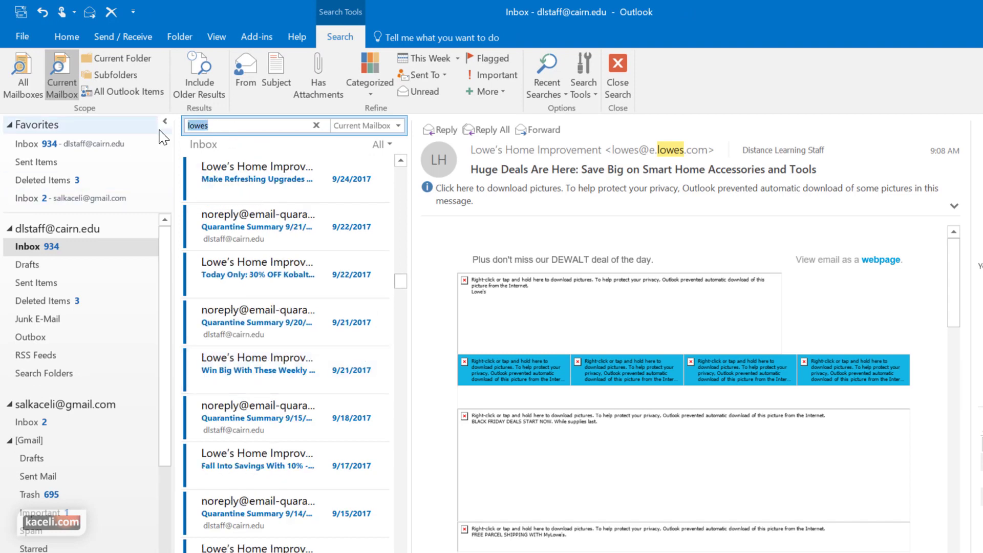
text(report)
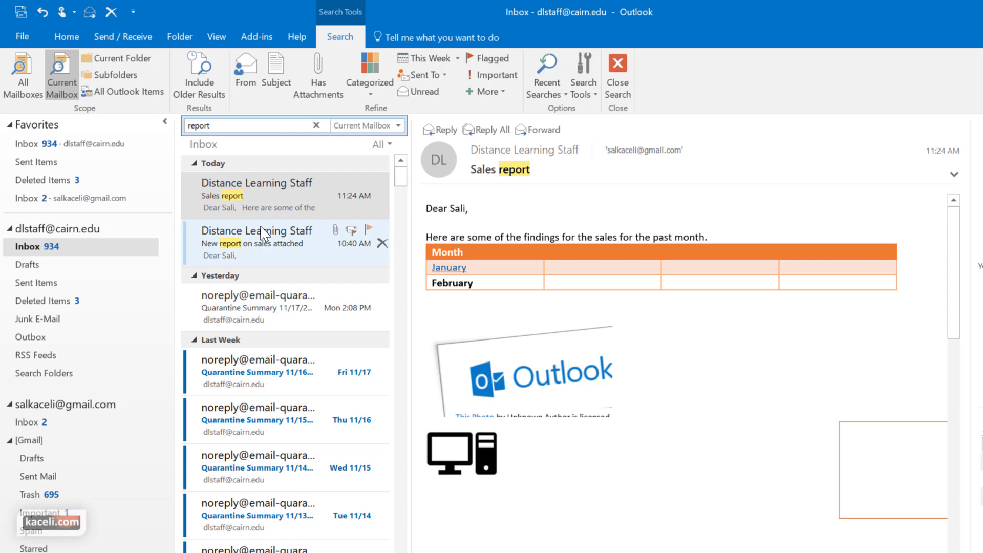
drag(262, 233, 267, 238)
scroll(352, 340, down, 1)
scroll(270, 439, down, 2)
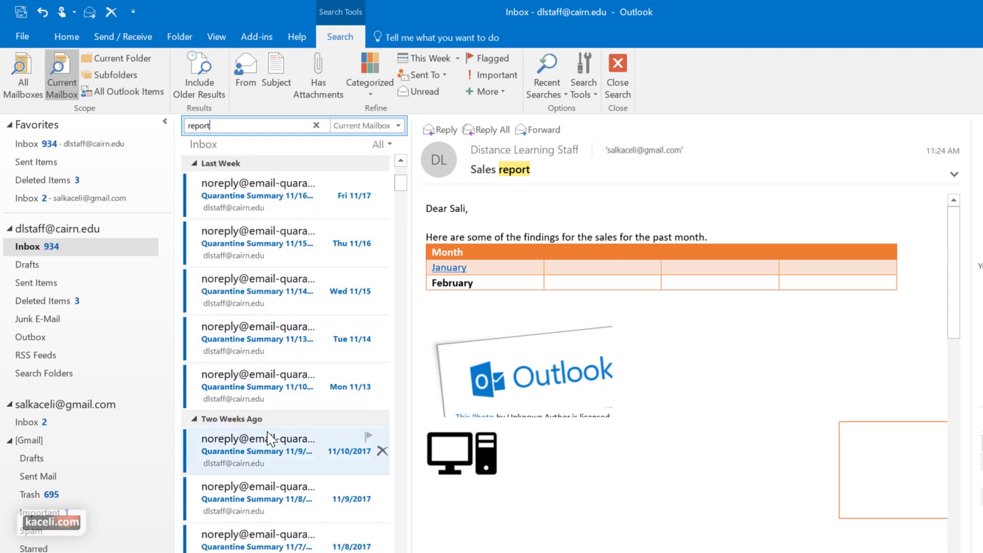
scroll(270, 440, down, 2)
scroll(271, 439, down, 2)
scroll(270, 439, up, 3)
scroll(270, 439, up, 4)
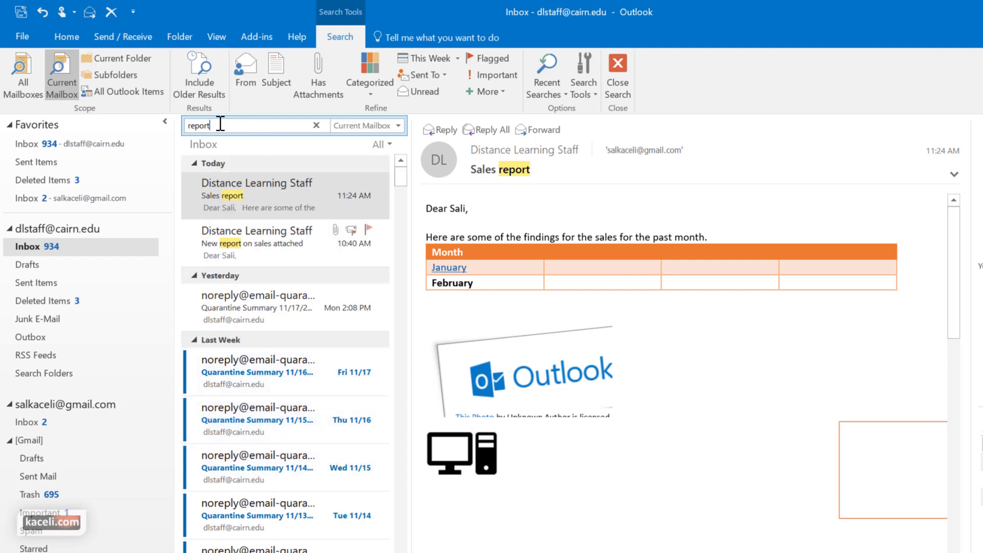
drag(220, 124, 166, 131)
click(165, 123)
Search for 'test' and preview the Test message, its RE: Test reply, and the 11:32 Test
text(t)
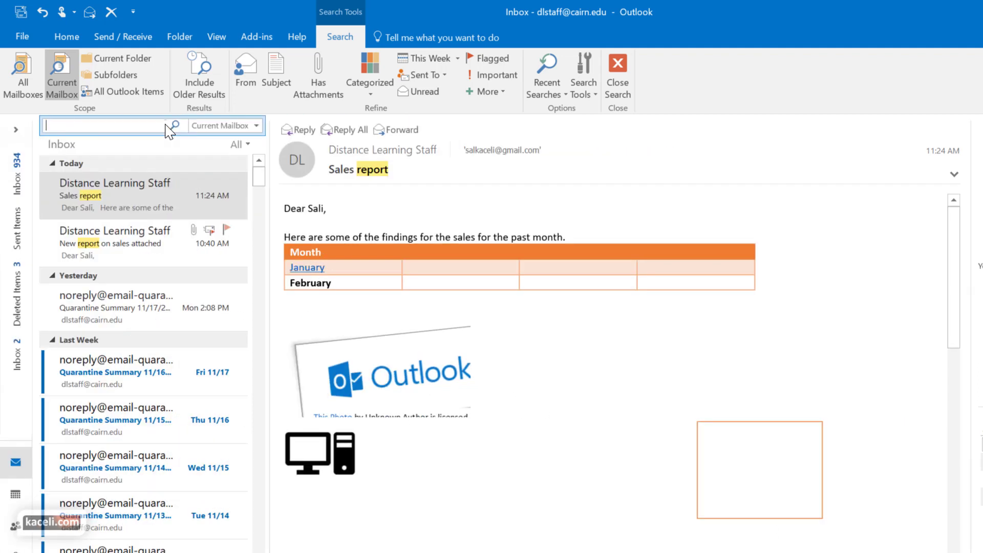
text(est)
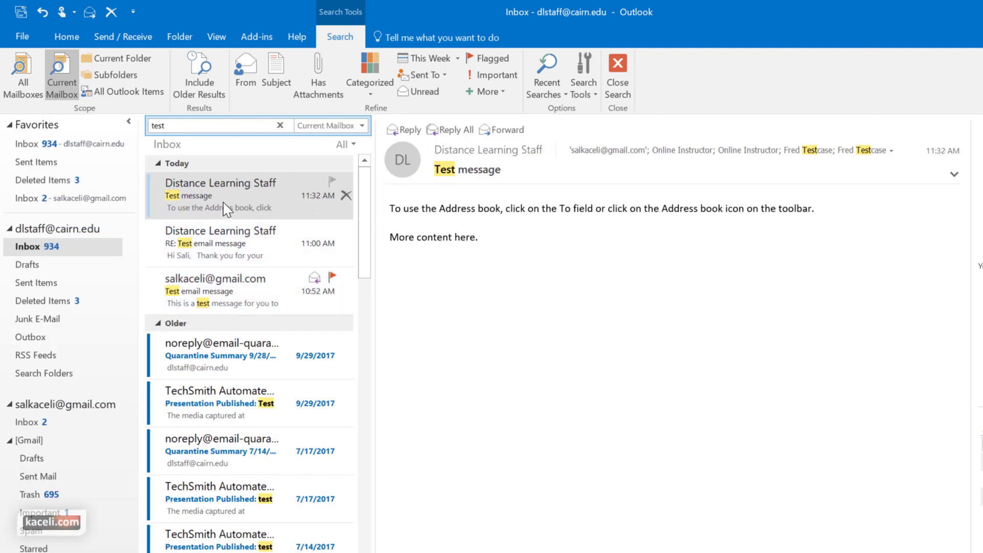
click(226, 207)
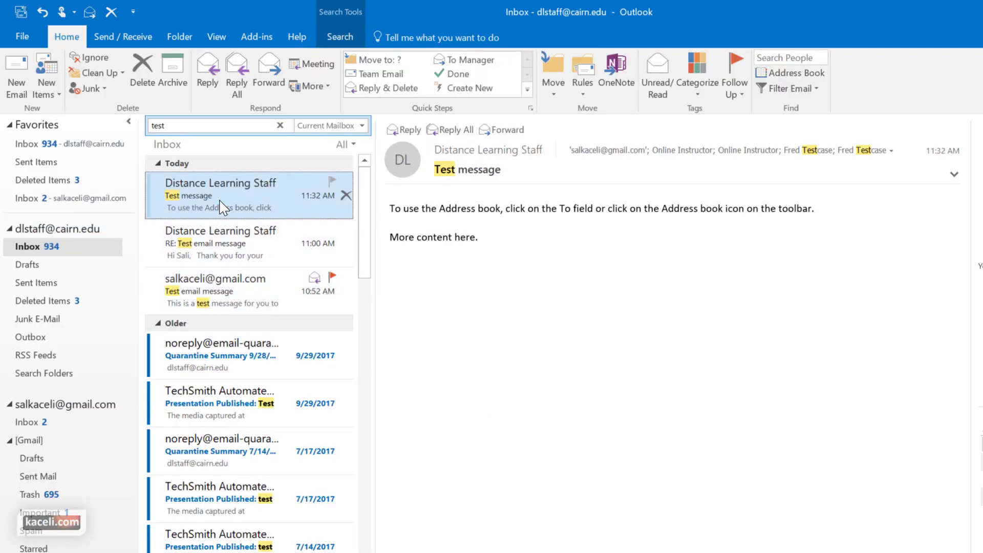
click(212, 251)
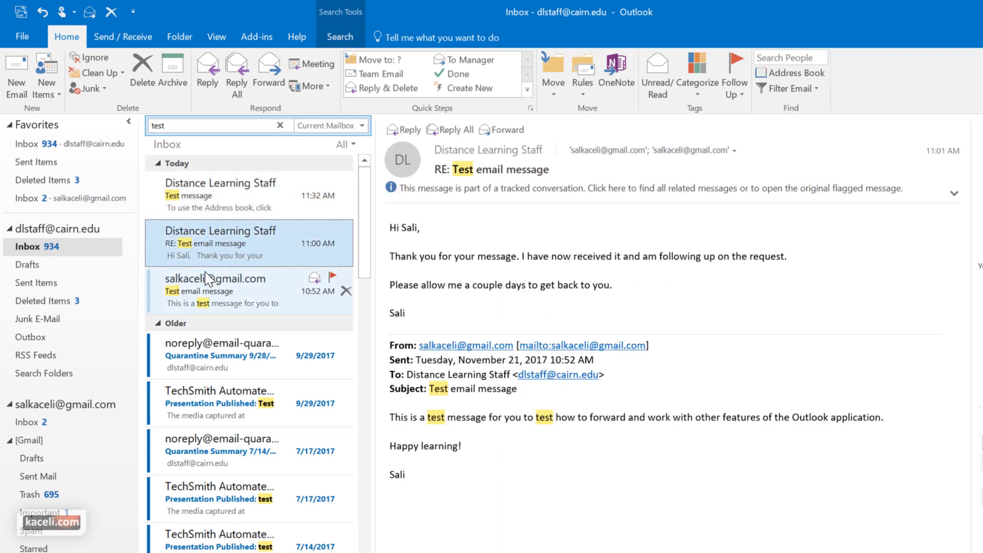
click(255, 205)
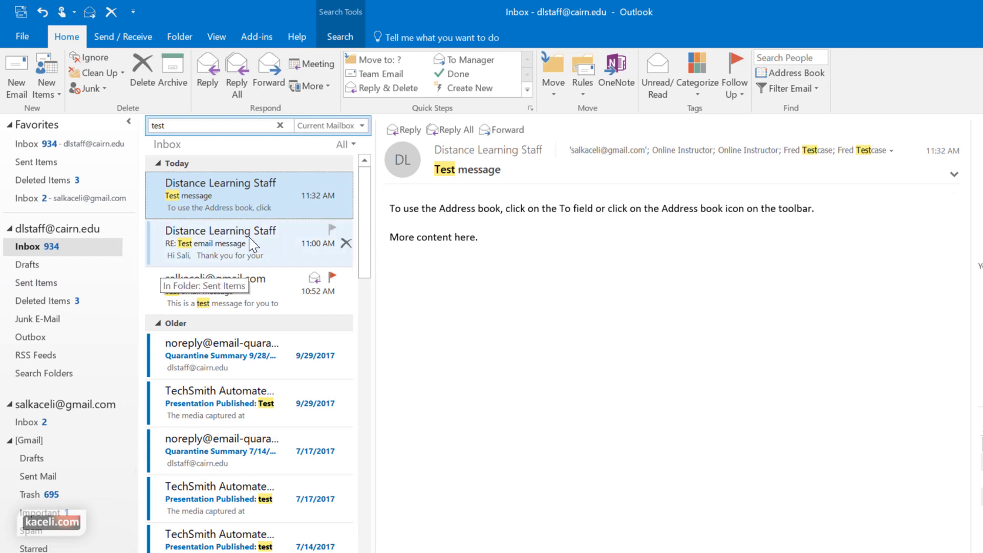
Change the 'test' search scope to Current Folder
click(362, 126)
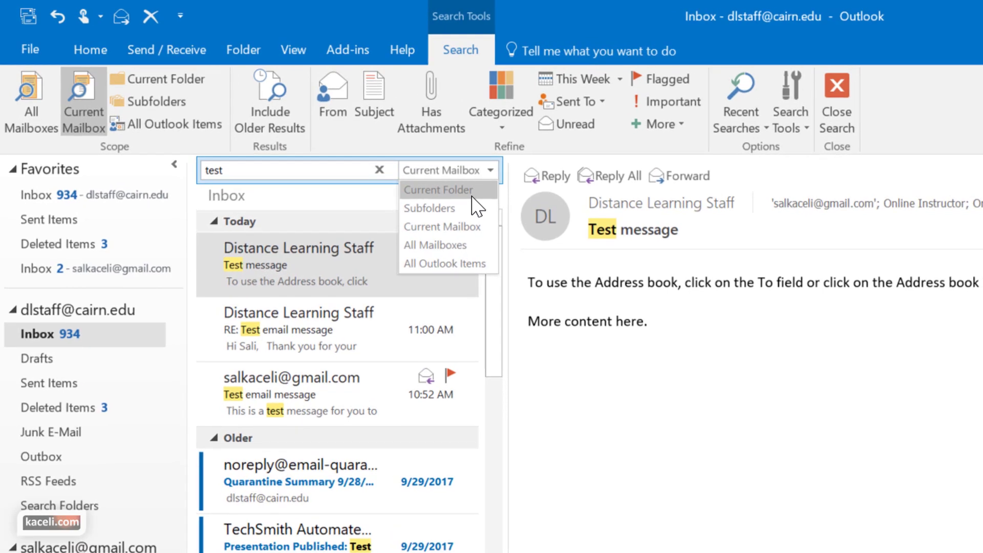
click(464, 191)
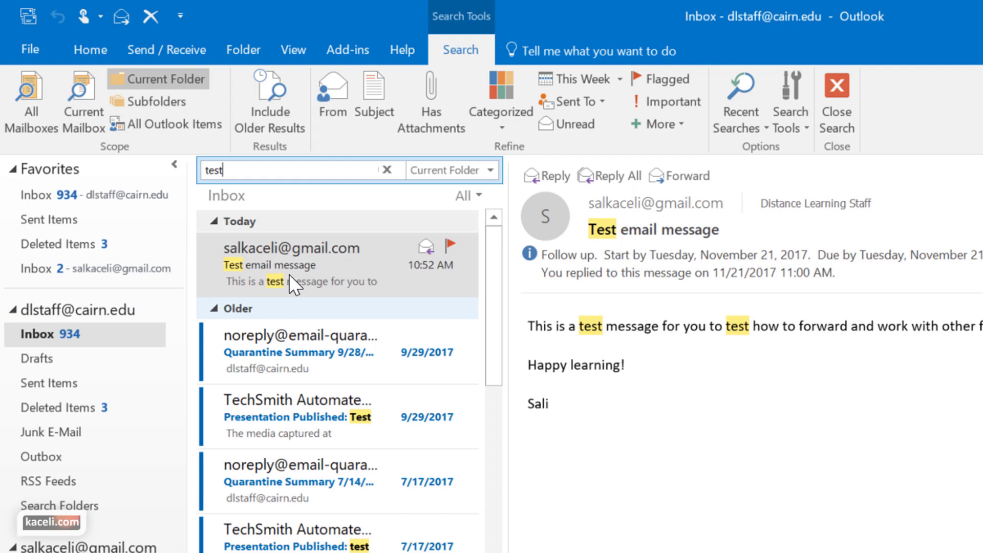
Search Sent Items for 'test', then go back to the Inbox
mouse_move(324, 269)
click(43, 388)
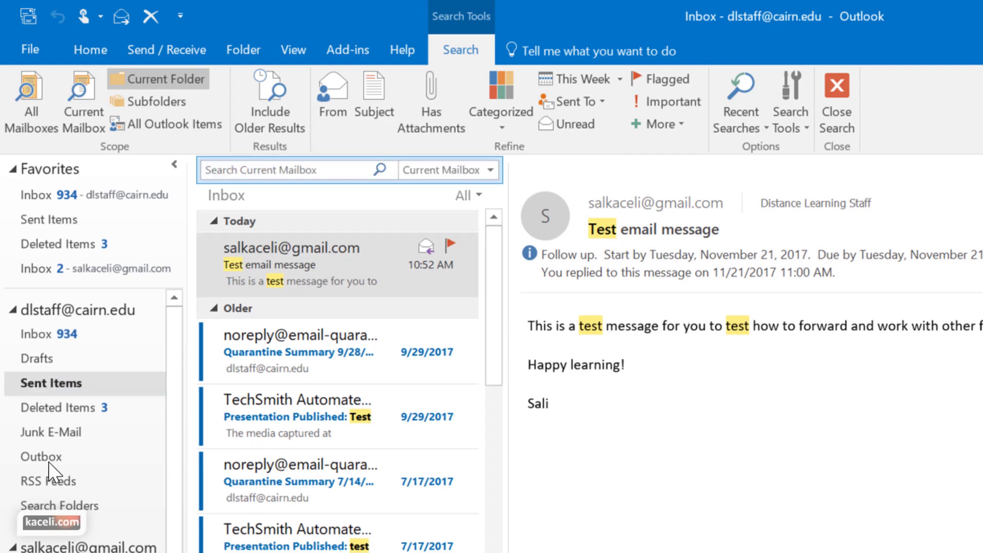
click(281, 170)
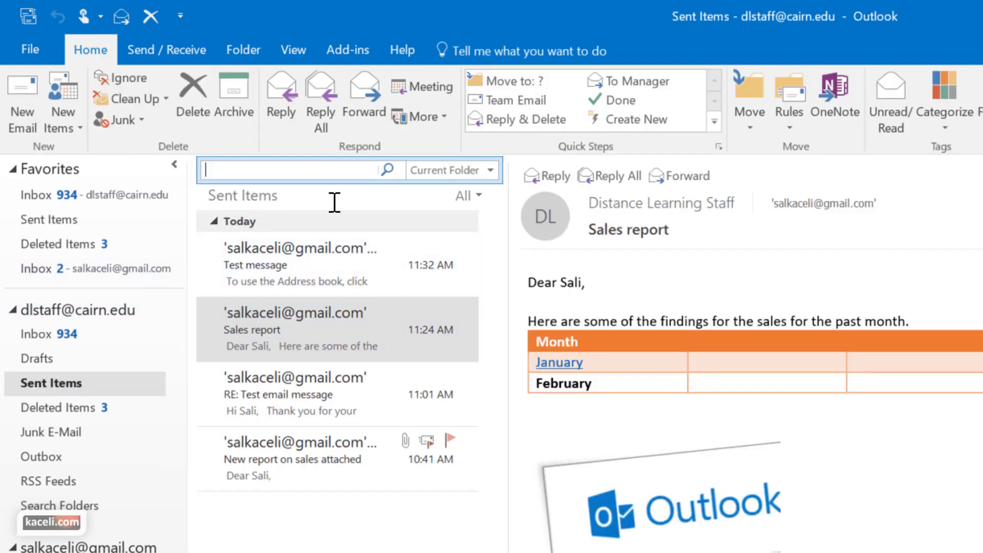
text(test)
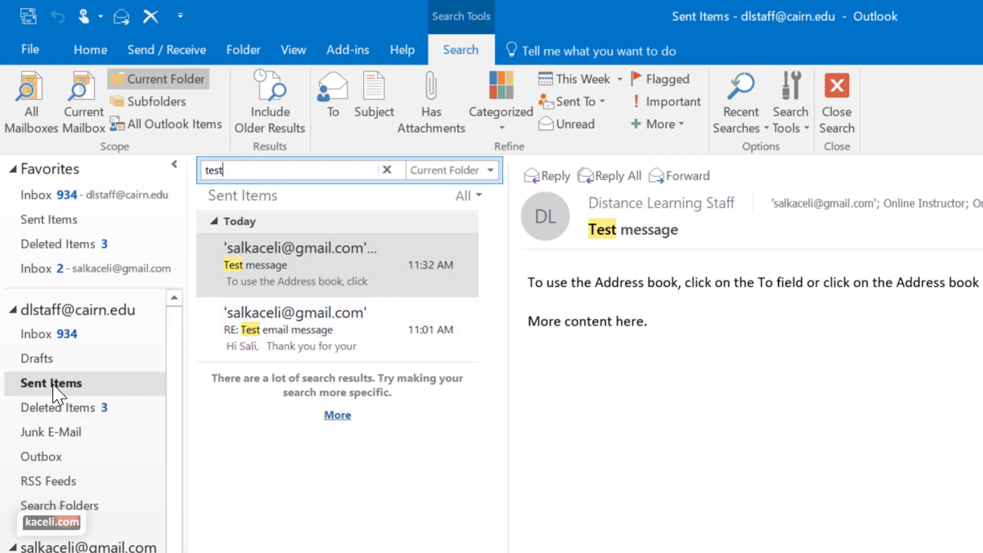
click(37, 338)
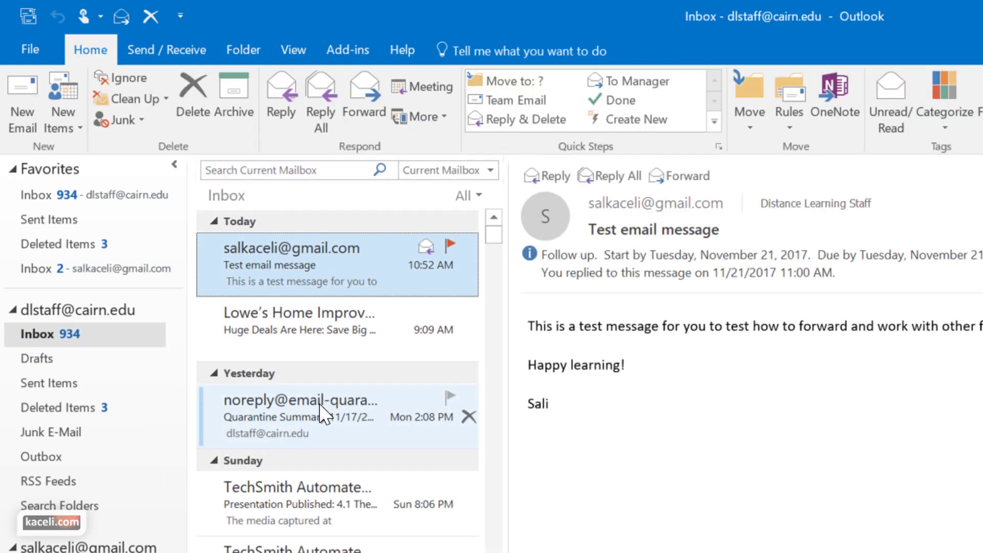
Activate the Inbox search box and expand the Search Tools menu
click(308, 170)
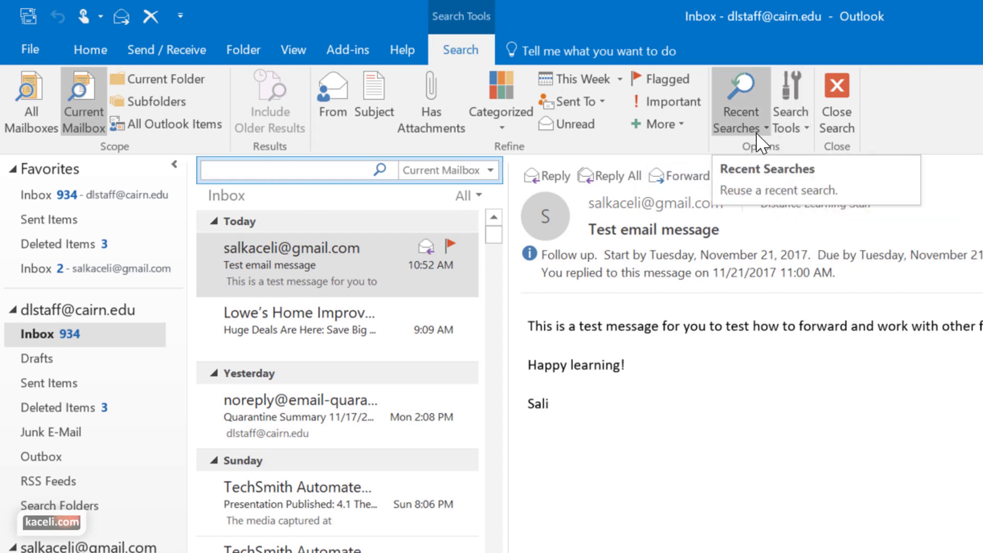
click(790, 120)
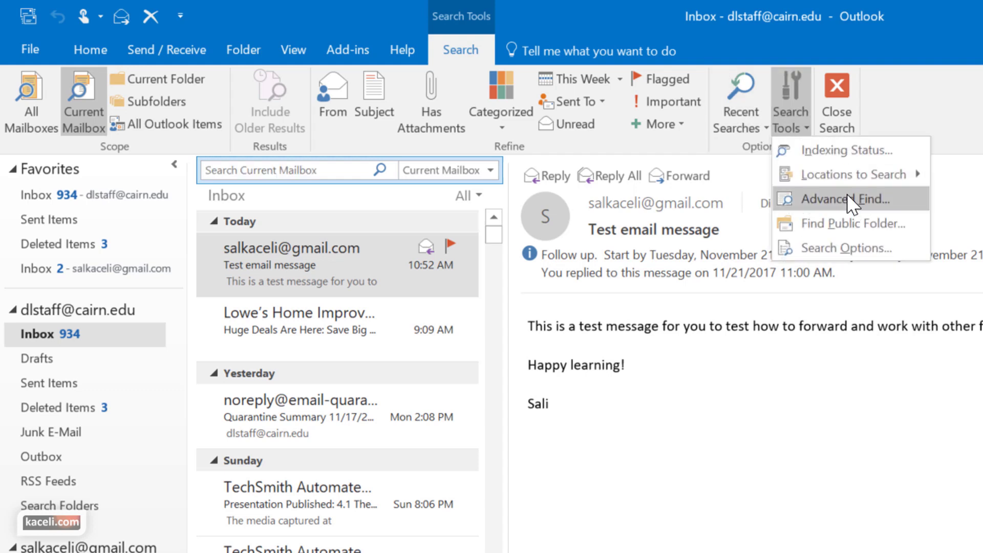
mouse_move(853, 174)
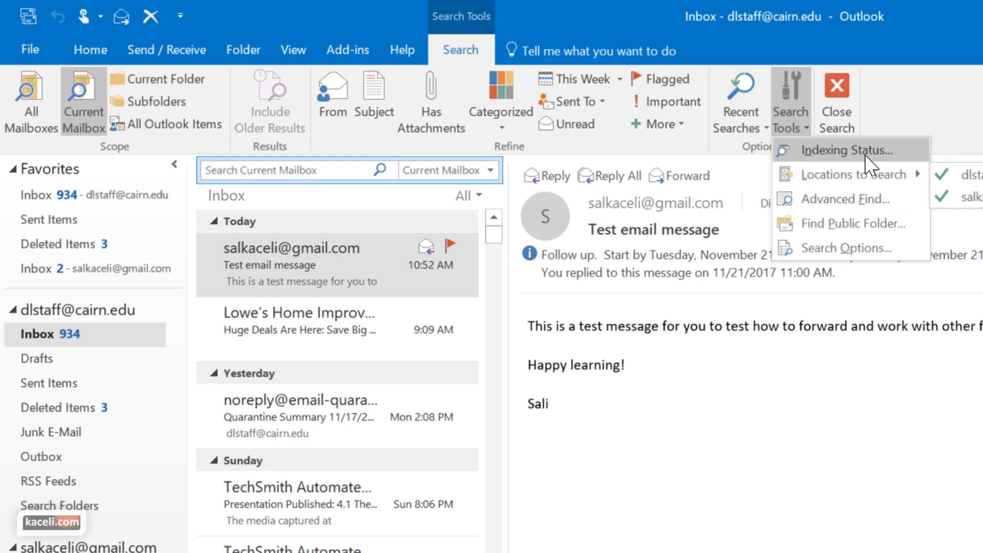
Open Advanced Find, keep the In: field as subject field only, and move the window aside
click(846, 200)
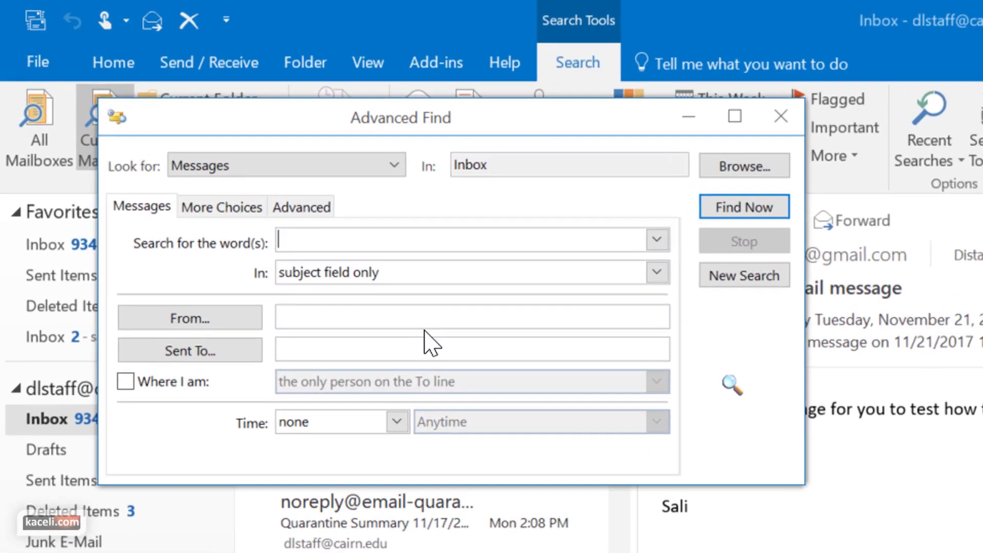
click(398, 273)
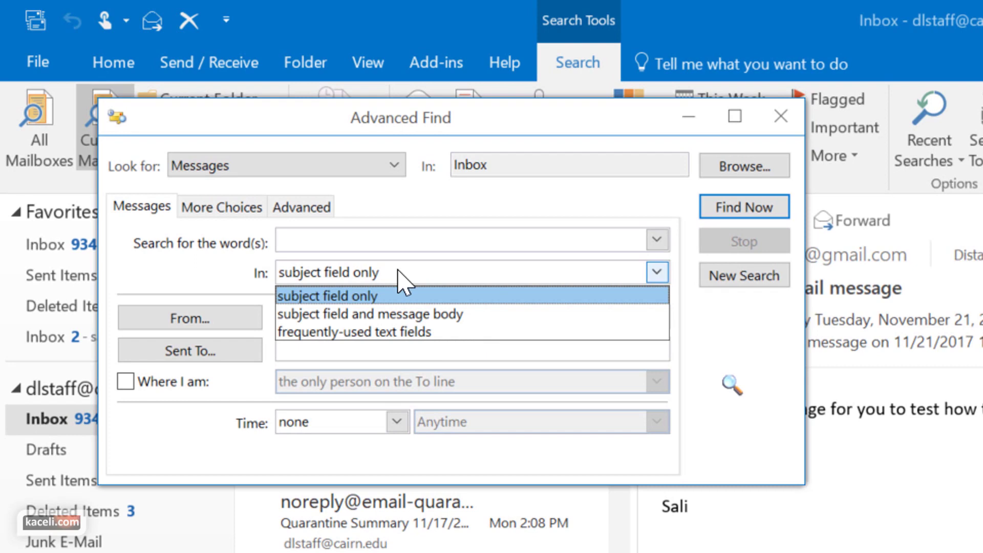
key(Escape)
click(307, 323)
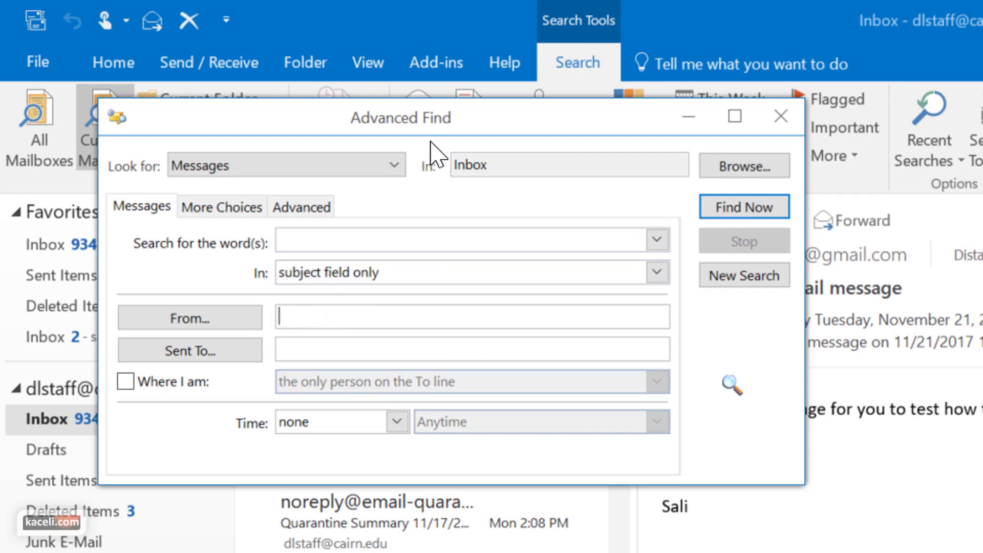
drag(358, 118, 931, 406)
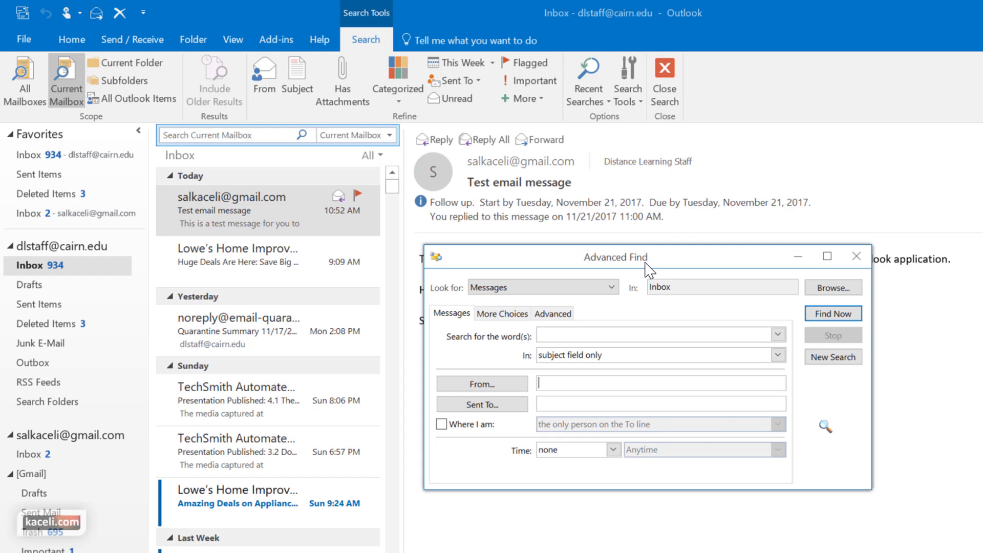
Close Advanced Find, then check Indexing Status shows zero items remaining
click(856, 256)
click(628, 95)
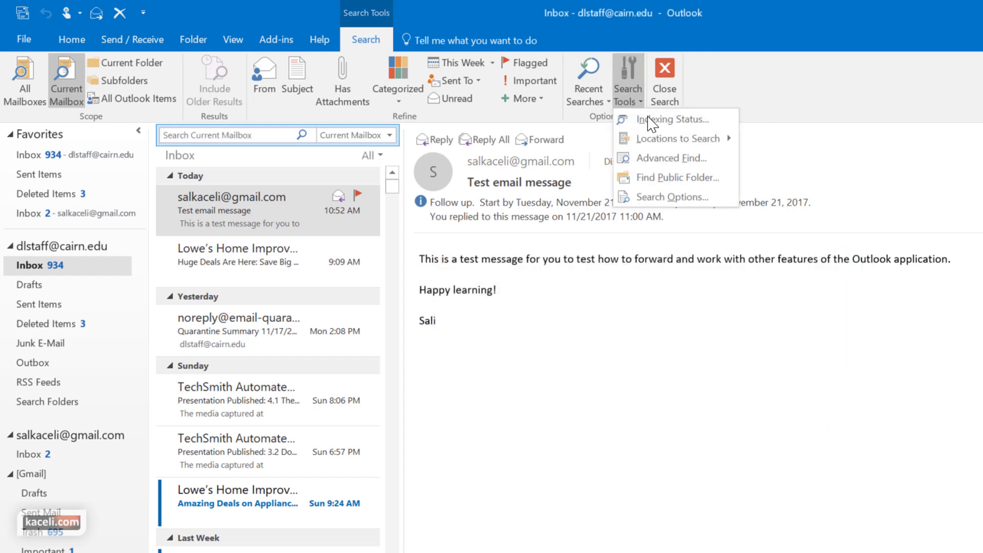
click(666, 119)
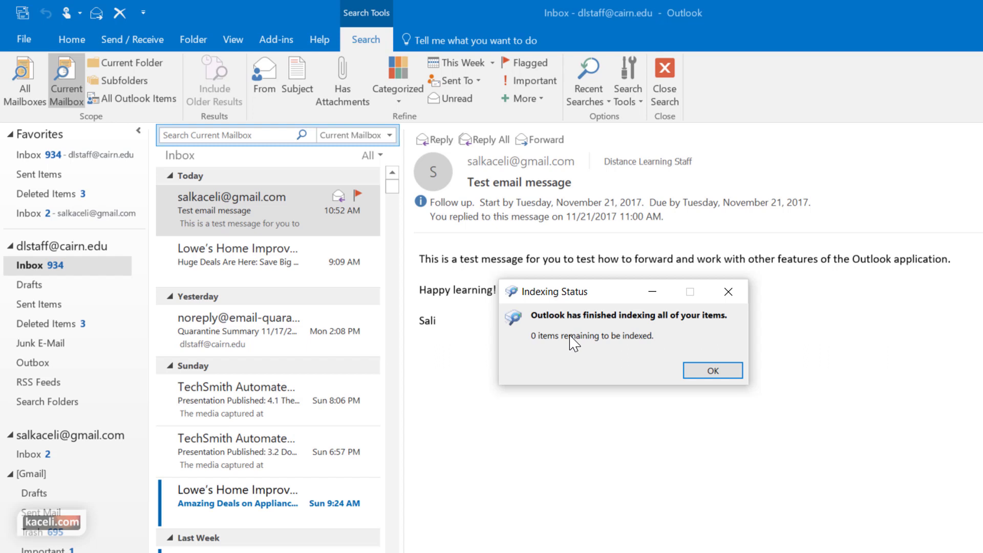
click(699, 373)
click(582, 391)
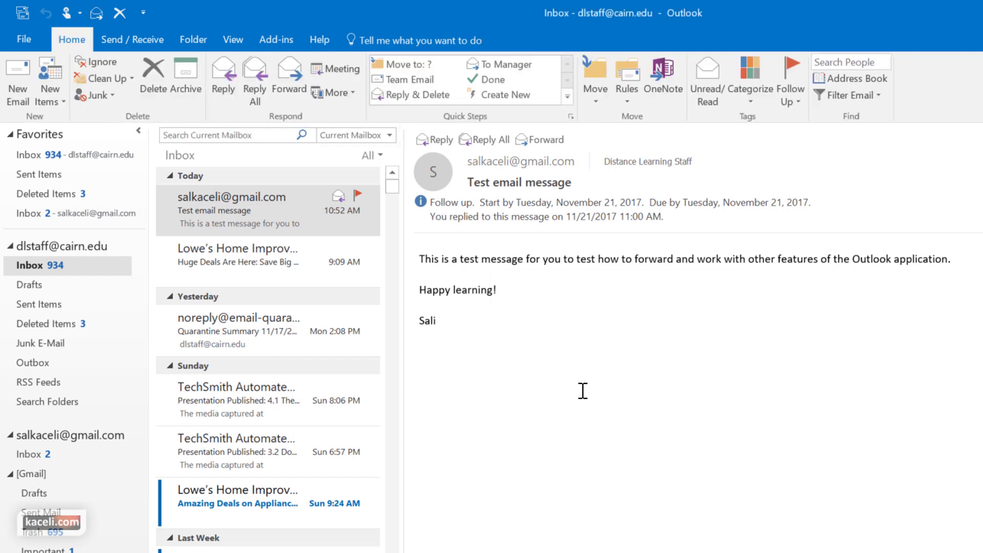